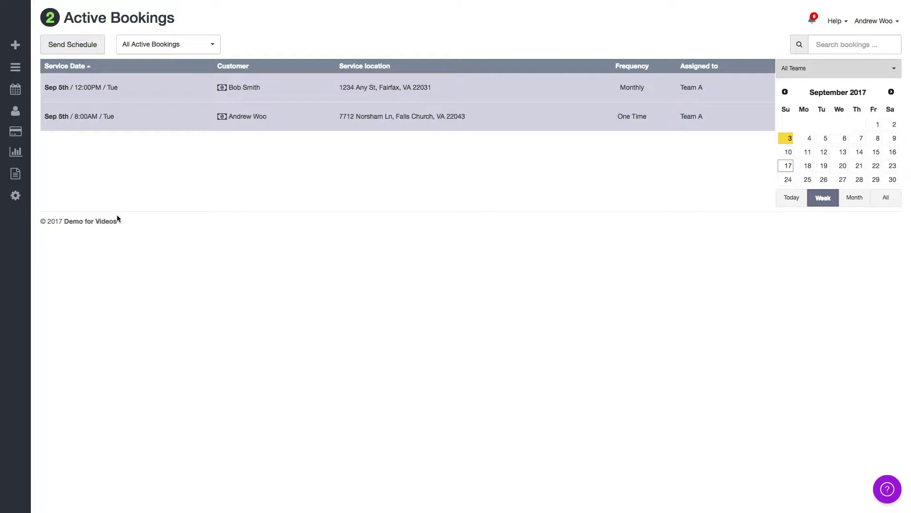
Go to Settings > Emails > Email Templates to list the customer email templates.
{"action": "left_click", "coordinate": [200, 221]}
{"action": "left_click", "coordinate": [52, 199]}
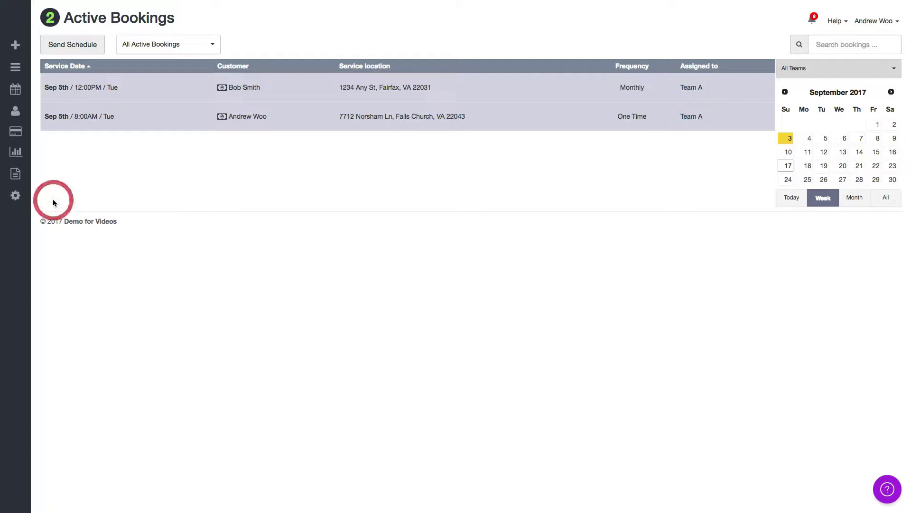
{"action": "left_click", "coordinate": [15, 197]}
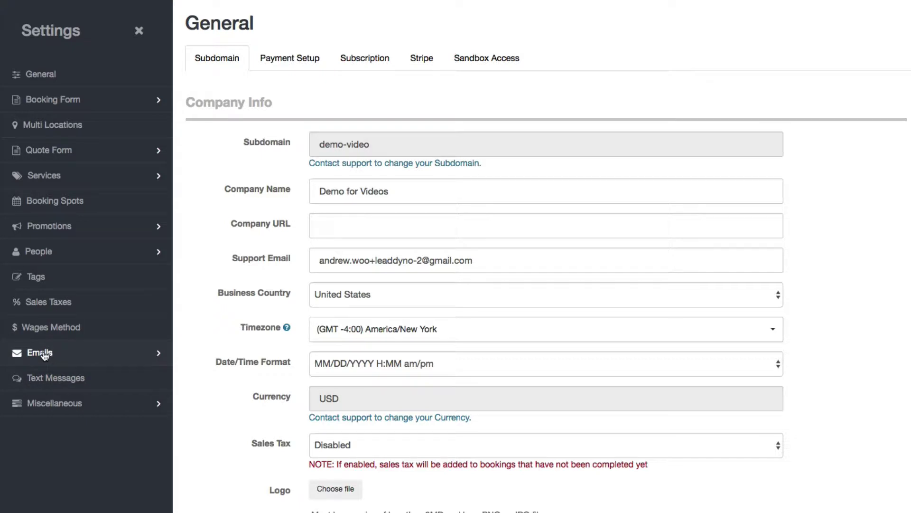
{"action": "left_click", "coordinate": [45, 354]}
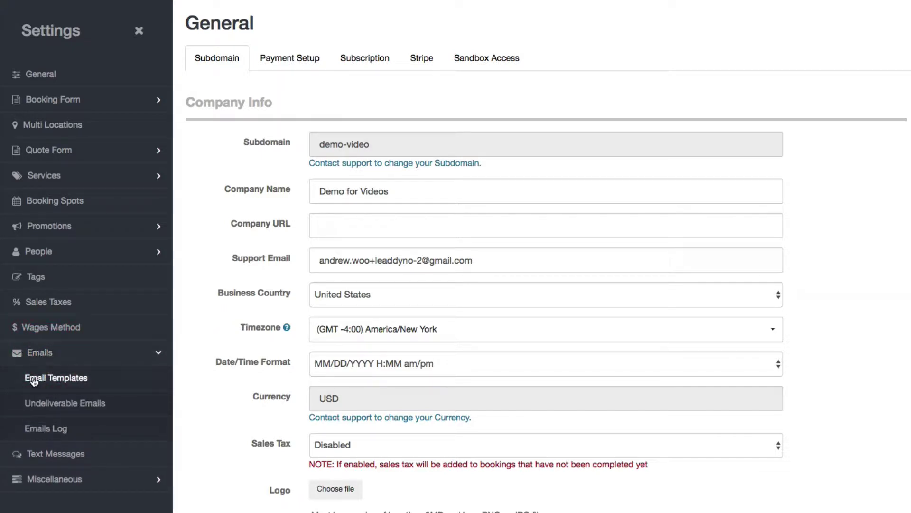
{"action": "left_click", "coordinate": [34, 379]}
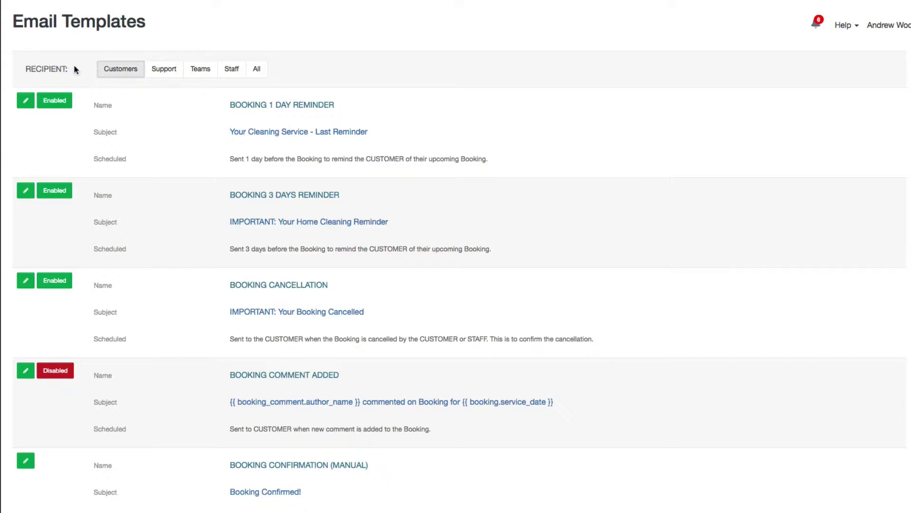
Switch the template list to the Support recipient tab and scroll through its templates.
{"action": "left_click", "coordinate": [167, 71]}
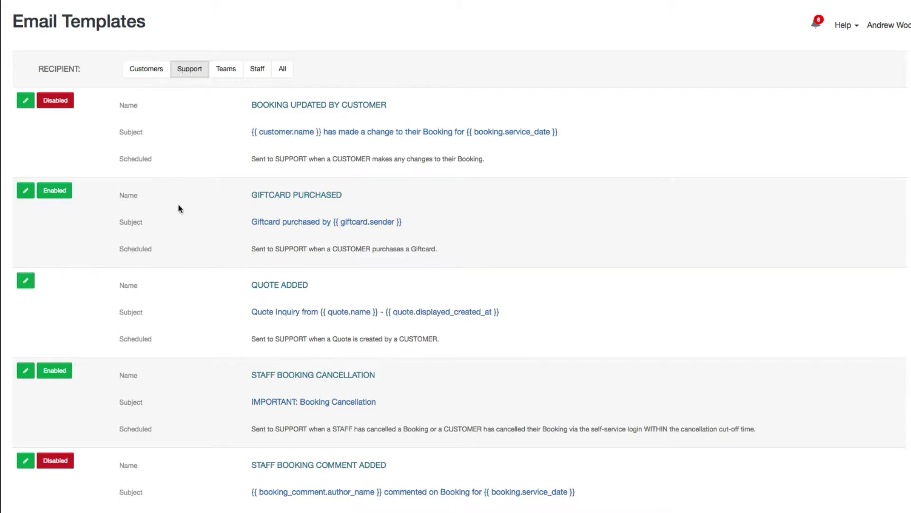
{"action": "scroll", "coordinate": [179, 207], "scroll_direction": "down", "scroll_amount": 3}
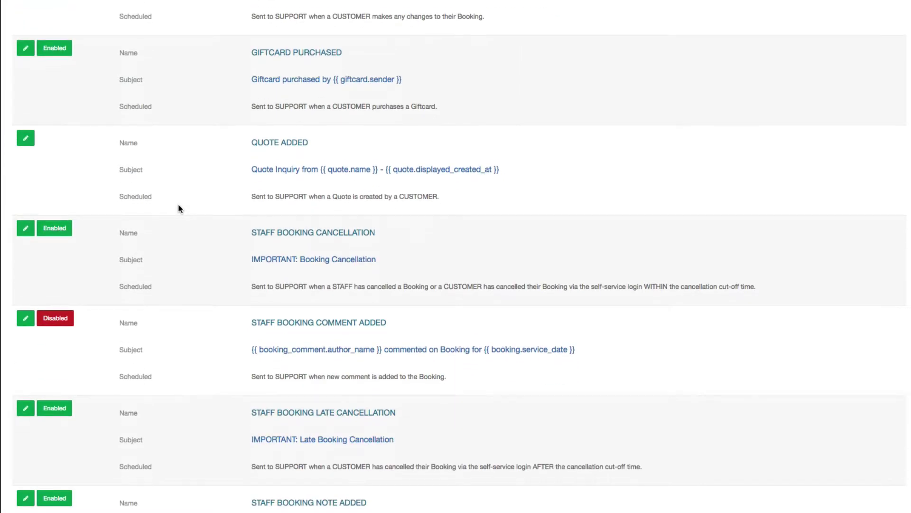
{"action": "scroll", "coordinate": [179, 207], "scroll_direction": "down", "scroll_amount": 6}
{"action": "scroll", "coordinate": [179, 208], "scroll_direction": "down", "scroll_amount": 6}
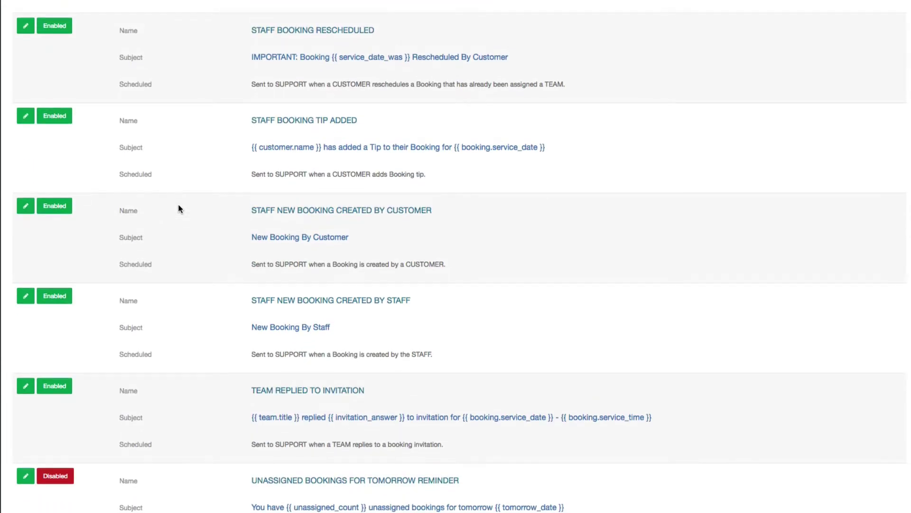
{"action": "scroll", "coordinate": [179, 209], "scroll_direction": "up", "scroll_amount": 15}
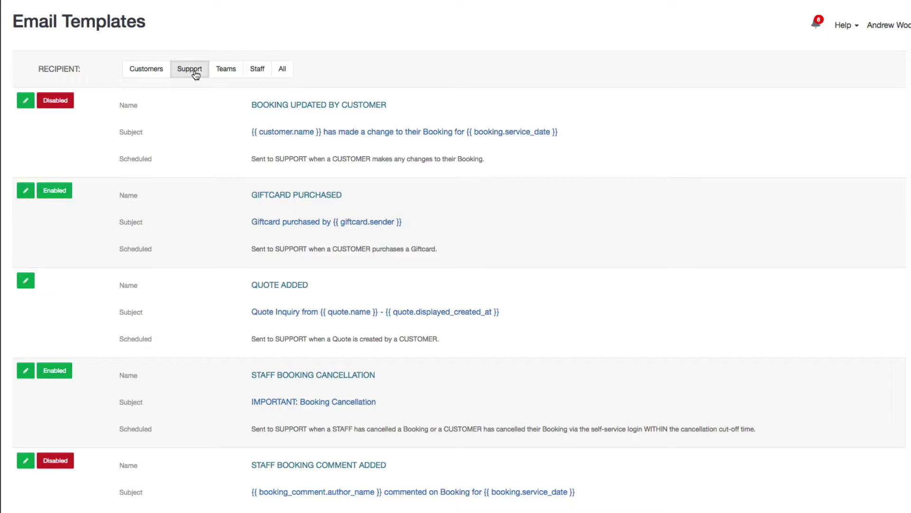
Switch to the Teams recipient tab and scroll through the team email templates.
{"action": "left_click", "coordinate": [233, 71]}
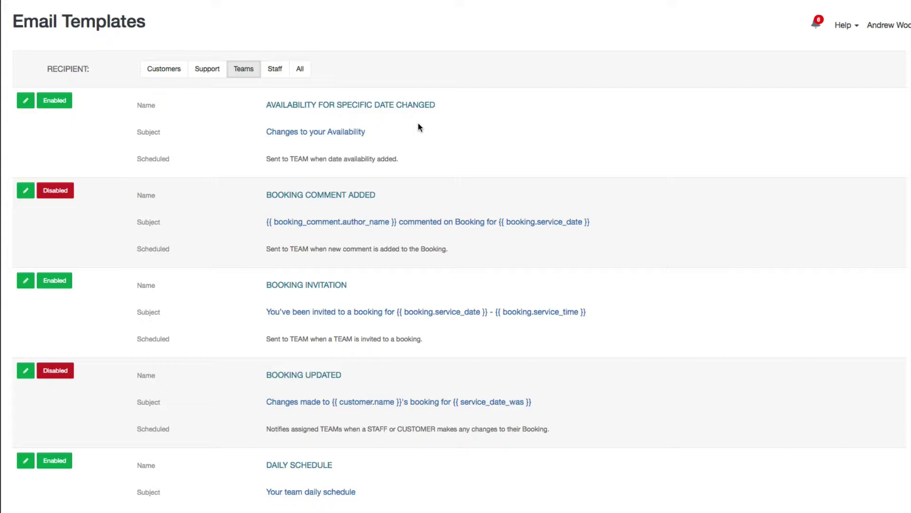
{"action": "scroll", "coordinate": [417, 130], "scroll_direction": "down", "scroll_amount": 6}
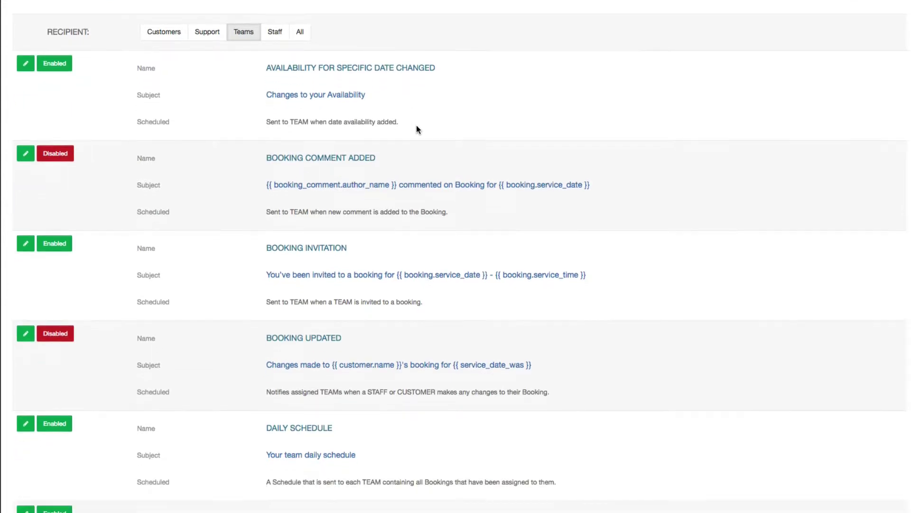
{"action": "scroll", "coordinate": [417, 128], "scroll_direction": "down", "scroll_amount": 7}
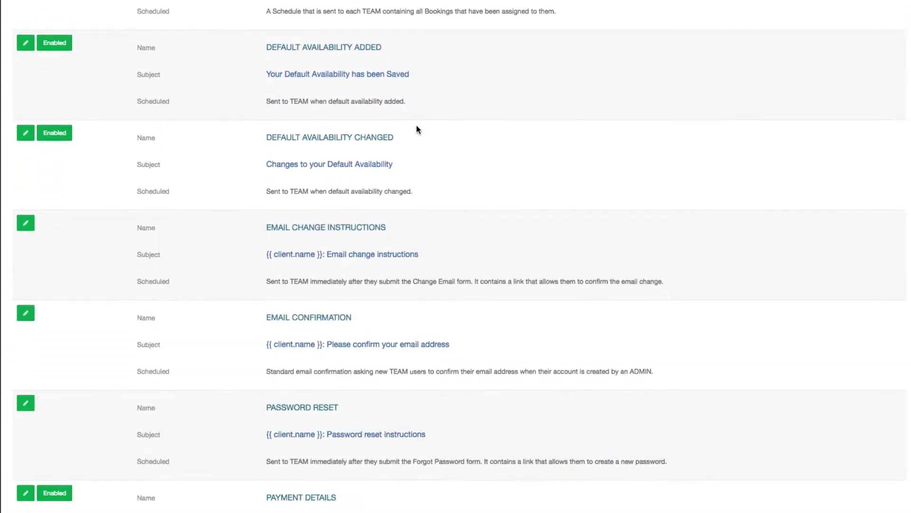
{"action": "scroll", "coordinate": [416, 128], "scroll_direction": "down", "scroll_amount": 5}
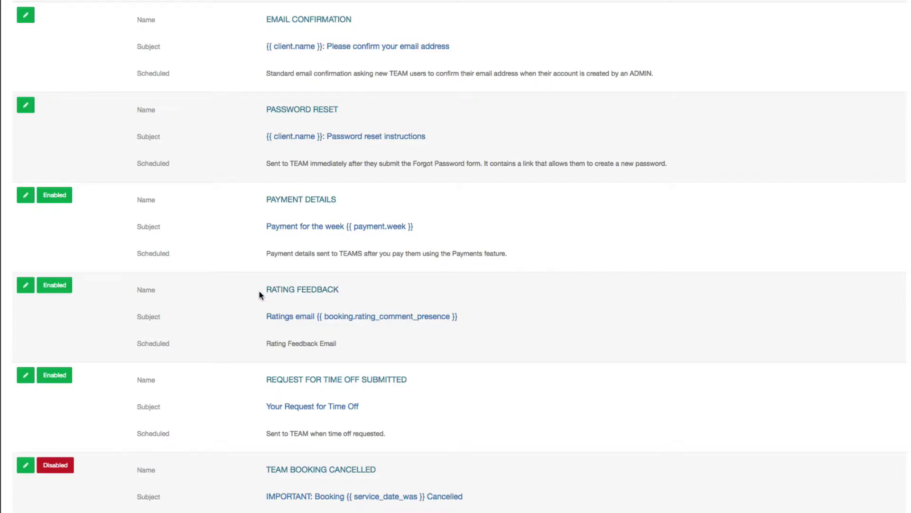
{"action": "scroll", "coordinate": [259, 291], "scroll_direction": "down", "scroll_amount": 3}
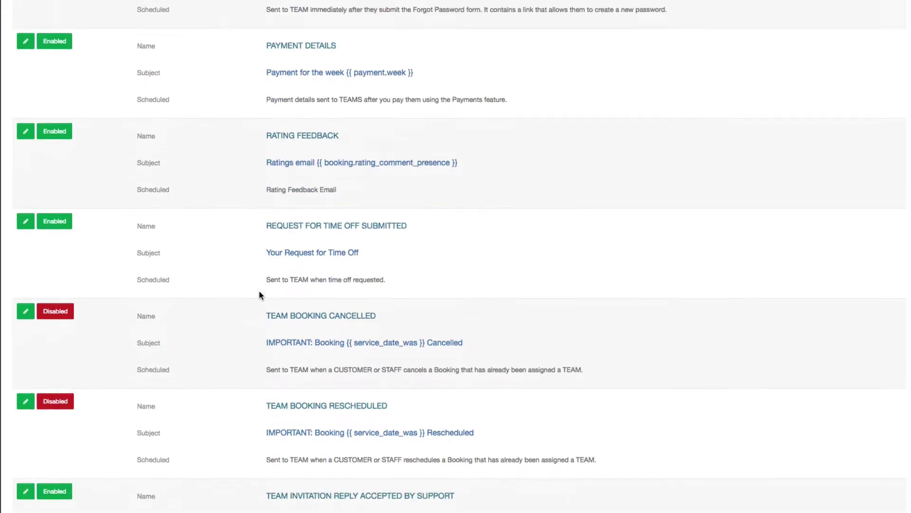
{"action": "scroll", "coordinate": [260, 292], "scroll_direction": "up", "scroll_amount": 15}
{"action": "scroll", "coordinate": [260, 291], "scroll_direction": "down", "scroll_amount": 1}
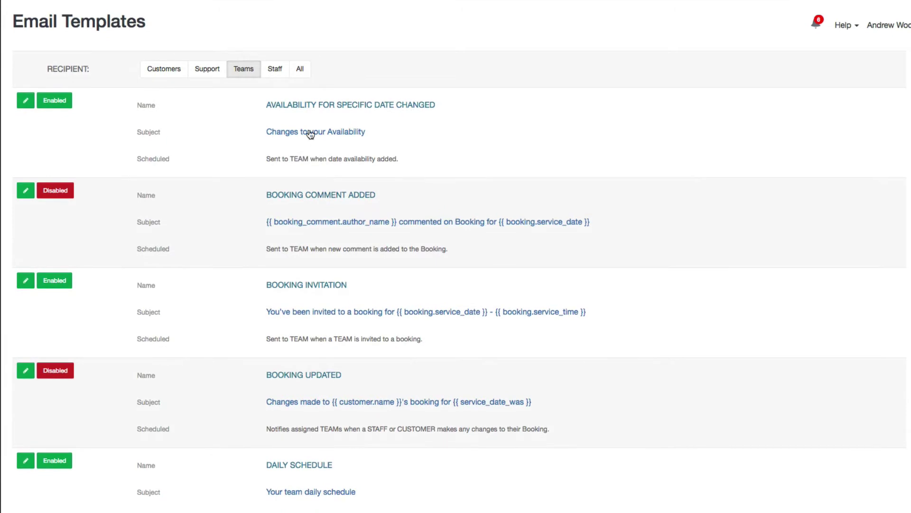
Review the Staff recipient templates, then show templates for All recipients.
{"action": "left_click", "coordinate": [275, 71]}
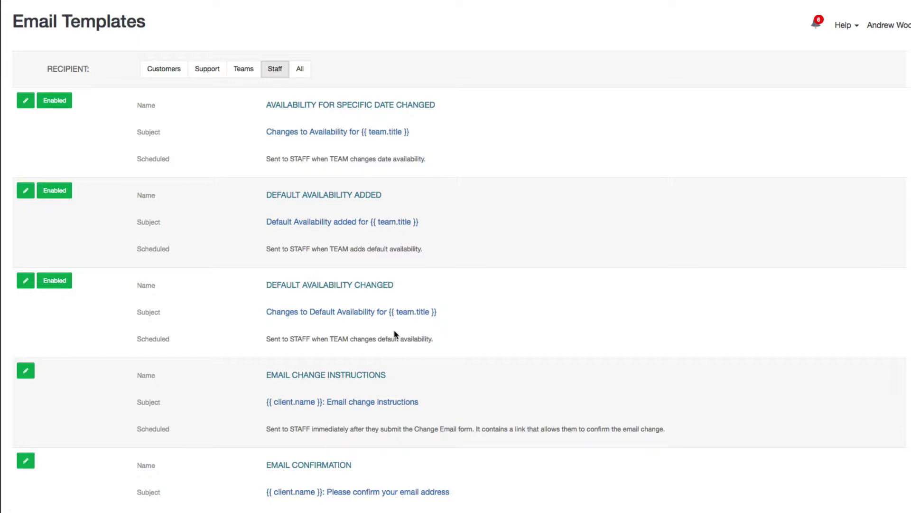
{"action": "scroll", "coordinate": [394, 334], "scroll_direction": "down", "scroll_amount": 2}
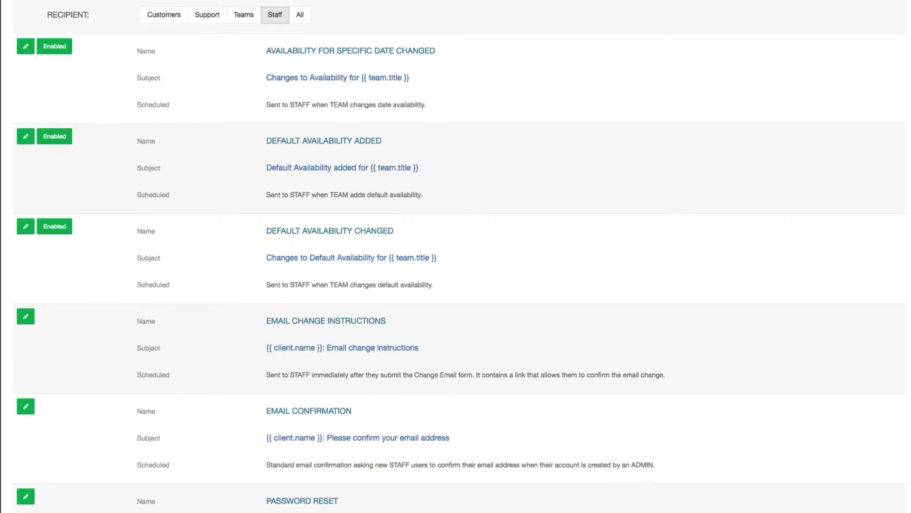
{"action": "scroll", "coordinate": [456, 257], "scroll_direction": "up", "scroll_amount": 2}
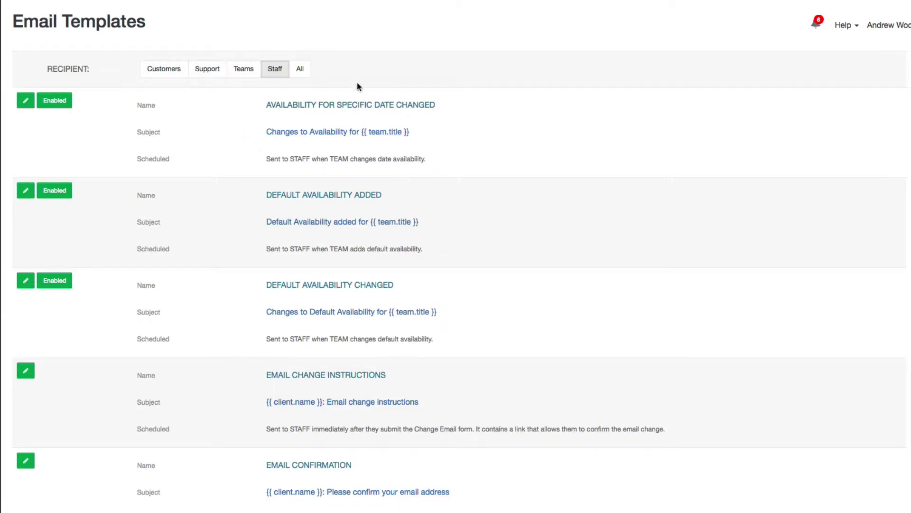
{"action": "left_click", "coordinate": [301, 71]}
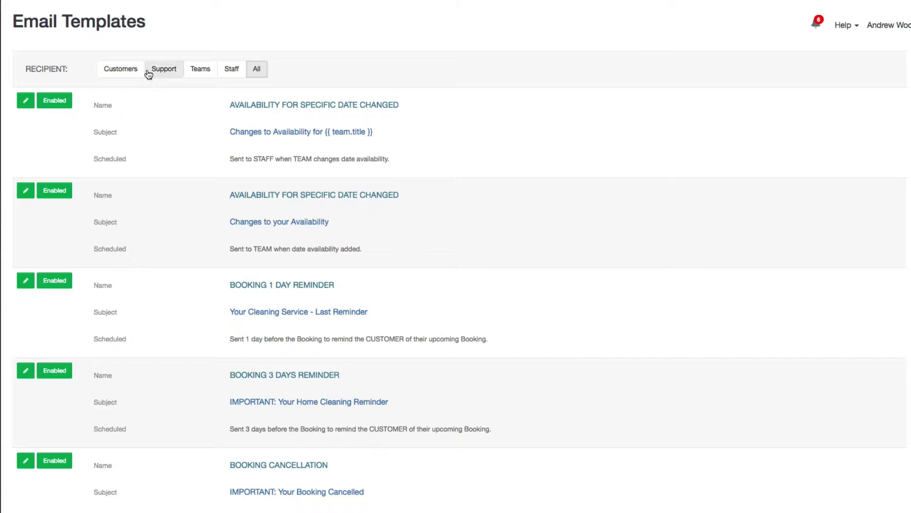
Return to Customers templates and highlight the 1-day and 3-day reminder schedule descriptions.
{"action": "left_click", "coordinate": [127, 73]}
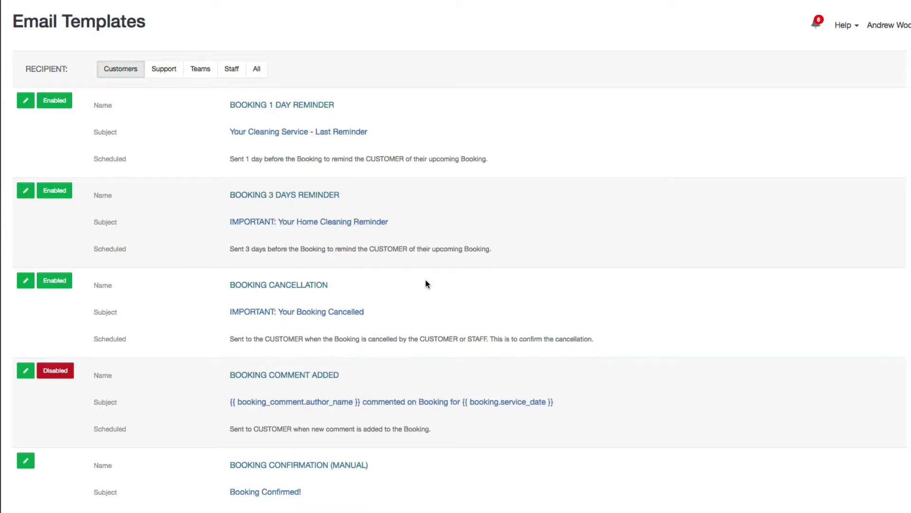
{"action": "left_click", "coordinate": [426, 279]}
{"action": "left_click_drag", "start_coordinate": [228, 158], "coordinate": [486, 163]}
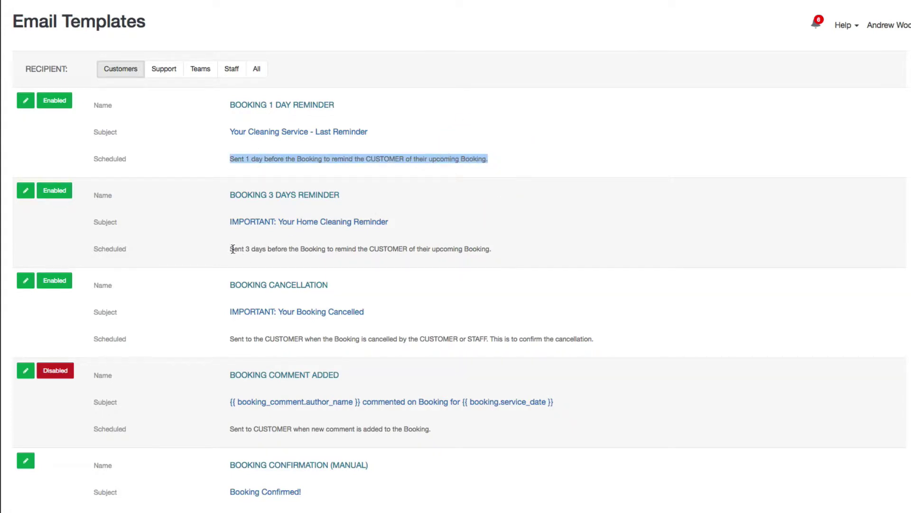
{"action": "left_click_drag", "start_coordinate": [232, 248], "coordinate": [508, 251]}
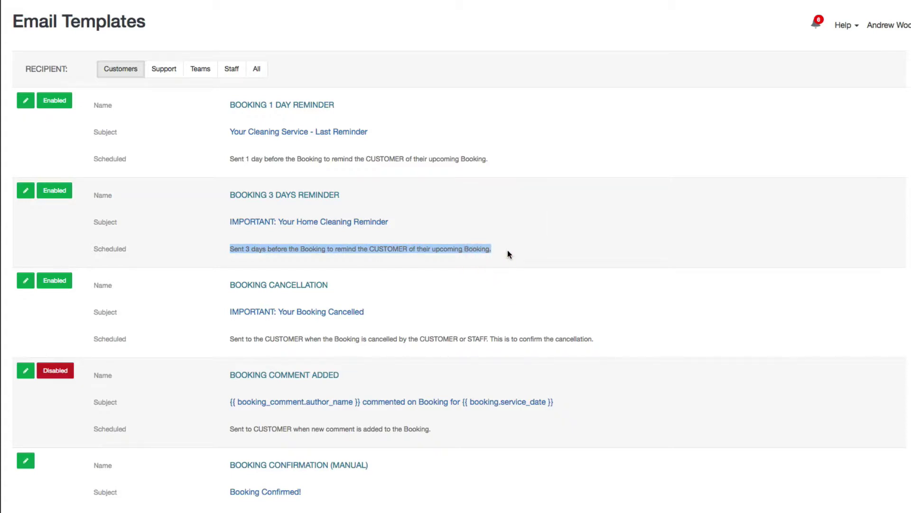
{"action": "left_click", "coordinate": [508, 249]}
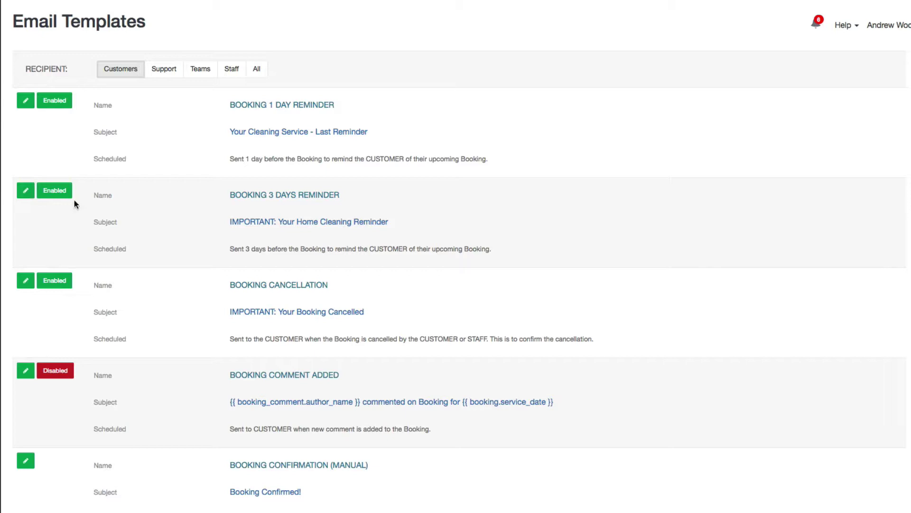
{"action": "left_click", "coordinate": [26, 192]}
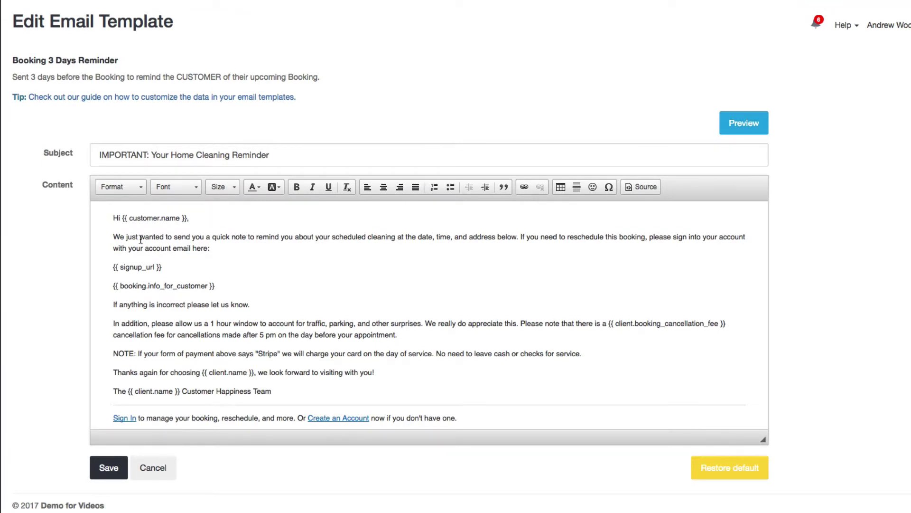
{"action": "key", "text": "alt+Left"}
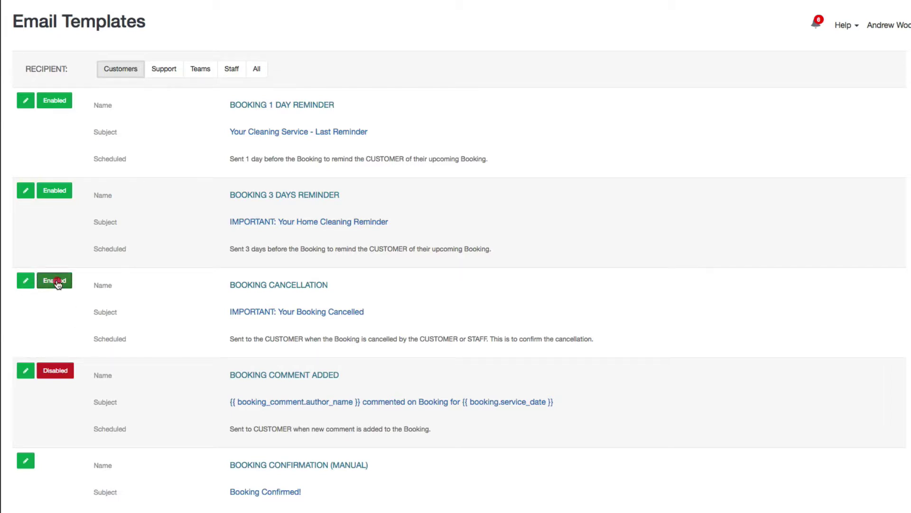
Disable the Booking Cancellation email with confirmation, then switch it back to enabled.
{"action": "left_click", "coordinate": [54, 281]}
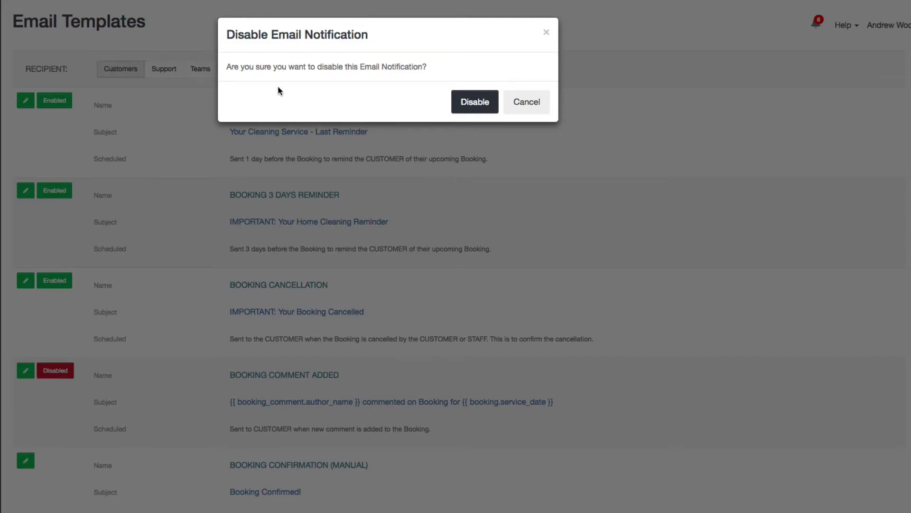
{"action": "left_click", "coordinate": [459, 103]}
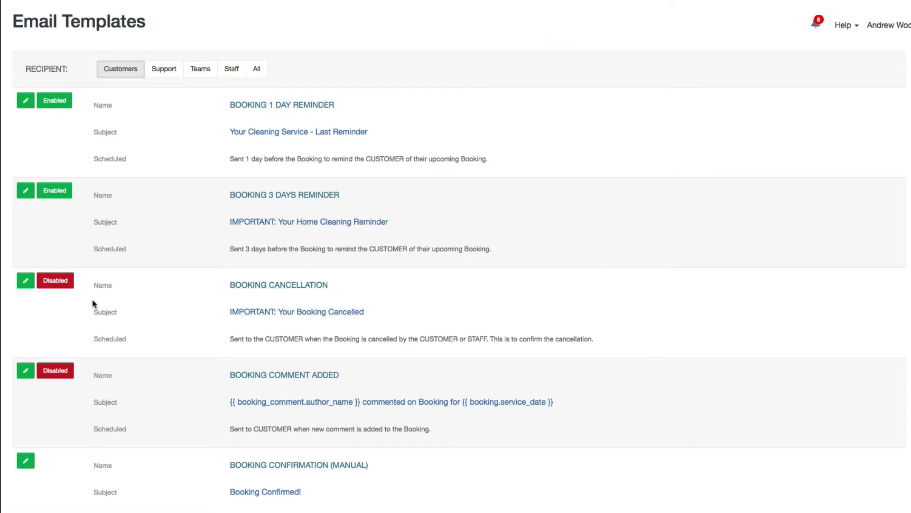
{"action": "left_click", "coordinate": [48, 282]}
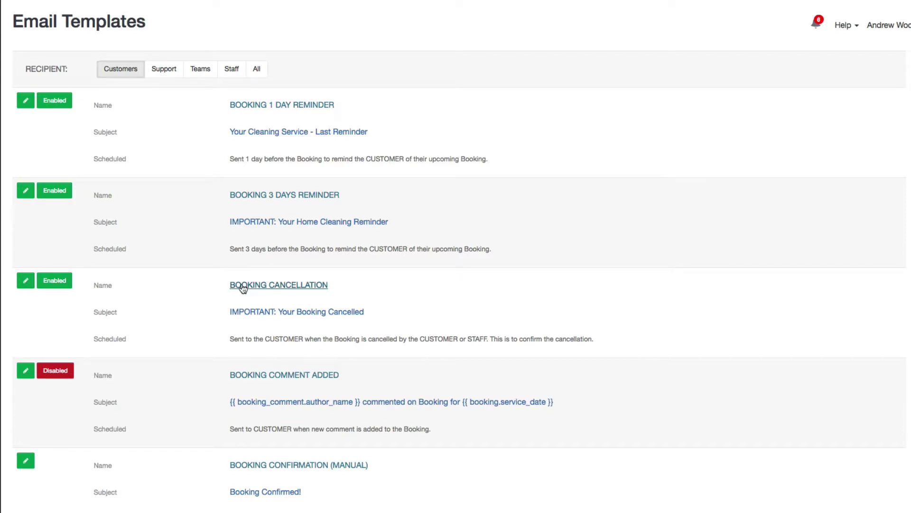
In the Booking Cancellation template, make 'Your request for service has been cancelled.' bold and italic.
{"action": "left_click", "coordinate": [274, 284]}
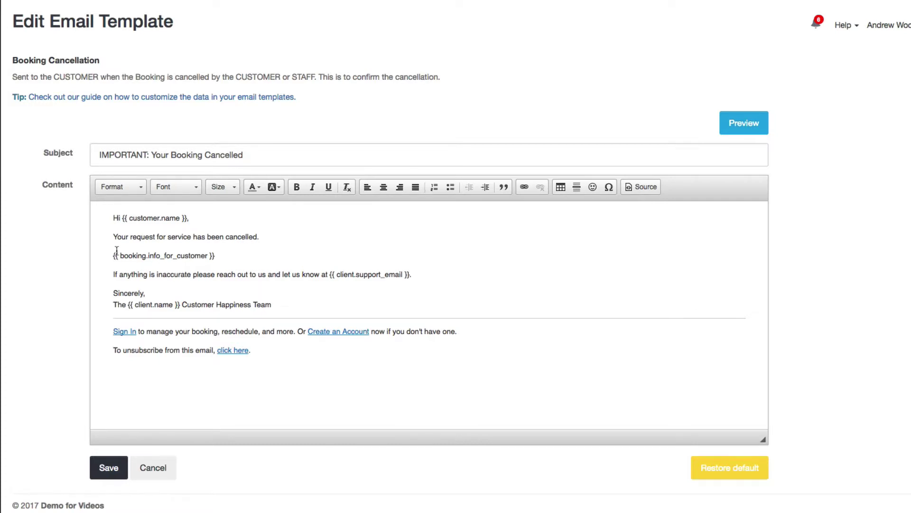
{"action": "left_click_drag", "start_coordinate": [117, 236], "coordinate": [268, 236]}
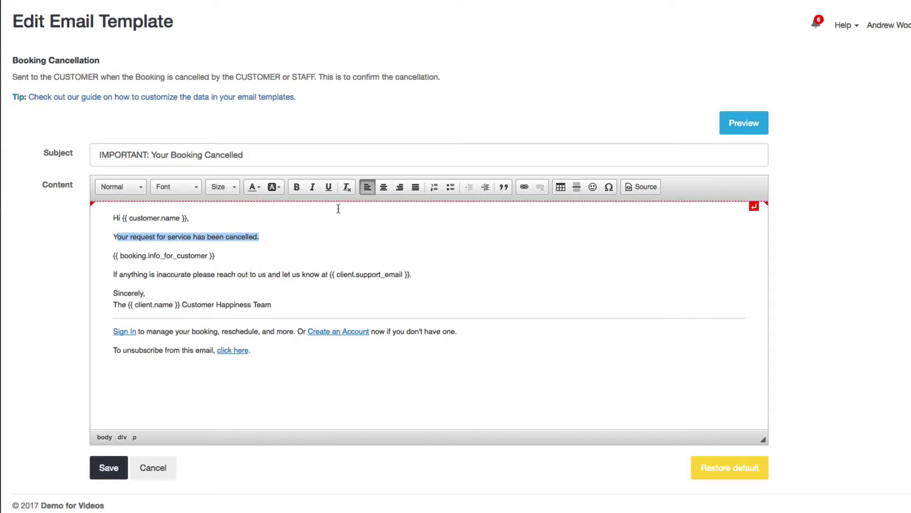
{"action": "left_click", "coordinate": [299, 188]}
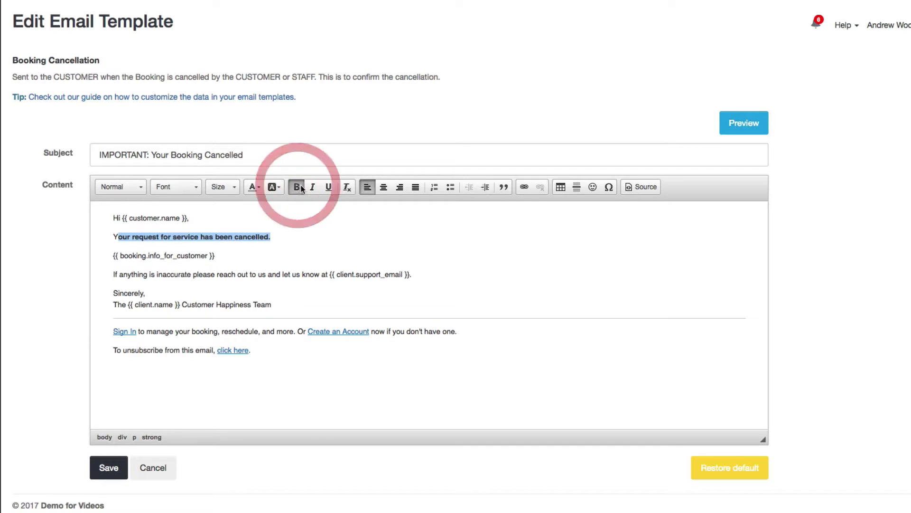
{"action": "left_click", "coordinate": [312, 188]}
{"action": "left_click", "coordinate": [279, 231]}
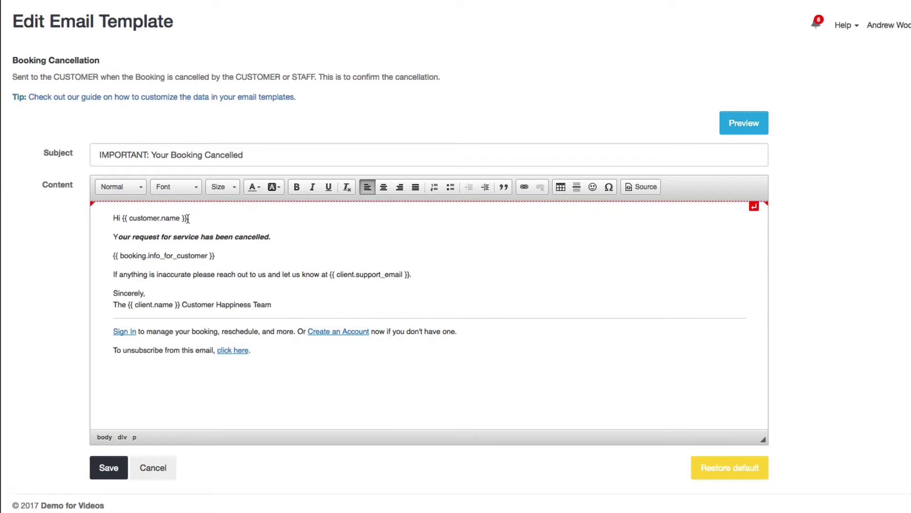
Select the customer name and {{ booking.info_for_customer }} placeholders in the email body.
{"action": "left_click_drag", "start_coordinate": [188, 219], "coordinate": [122, 217]}
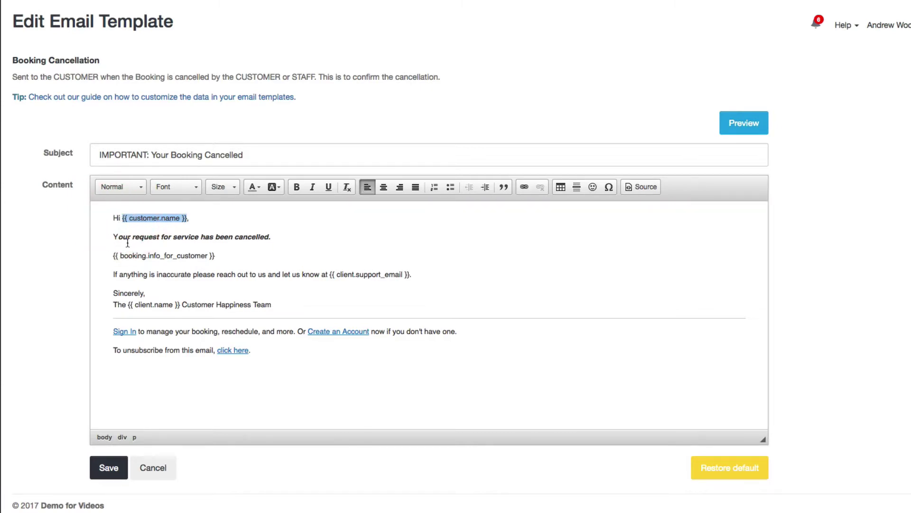
{"action": "left_click_drag", "start_coordinate": [113, 256], "coordinate": [220, 259]}
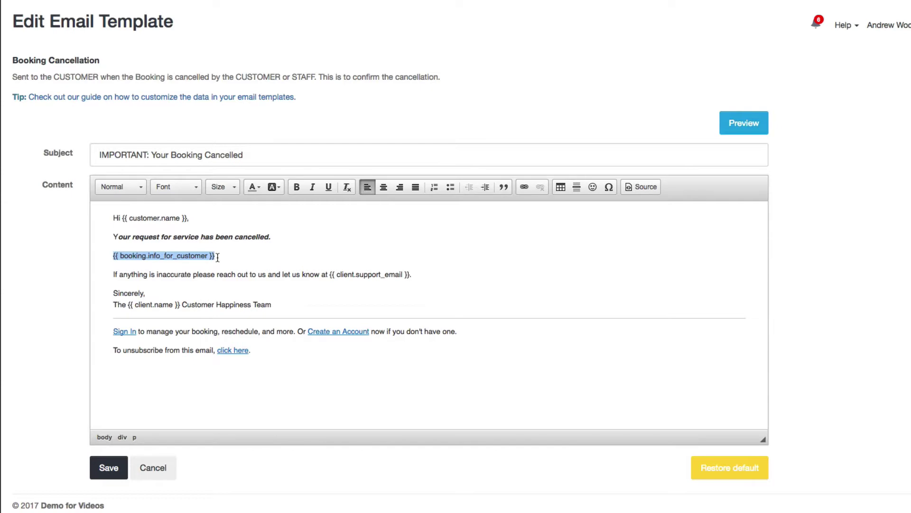
{"action": "left_click", "coordinate": [218, 257]}
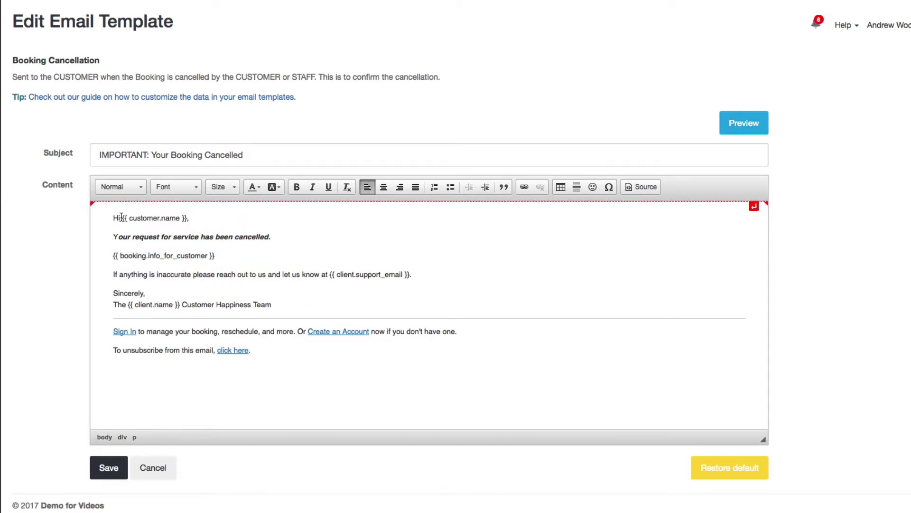
{"action": "left_click", "coordinate": [103, 115]}
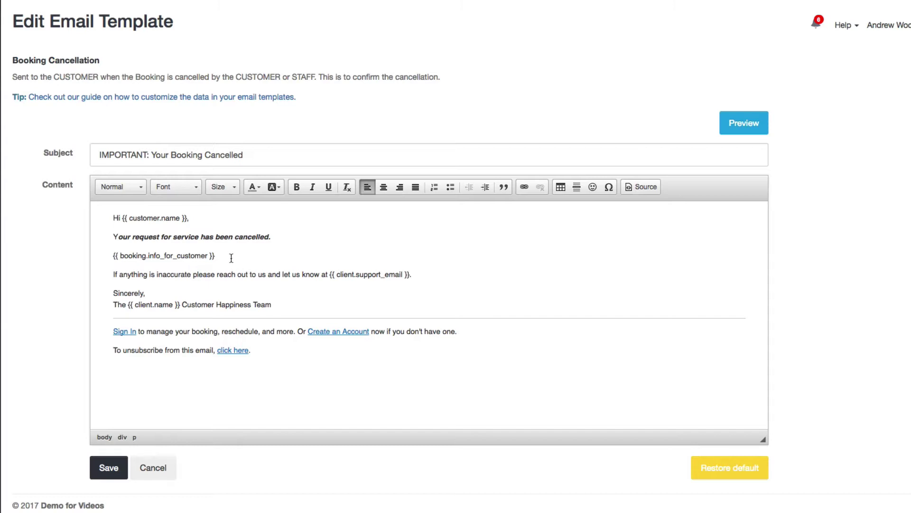
{"action": "left_click_drag", "start_coordinate": [231, 257], "coordinate": [101, 256]}
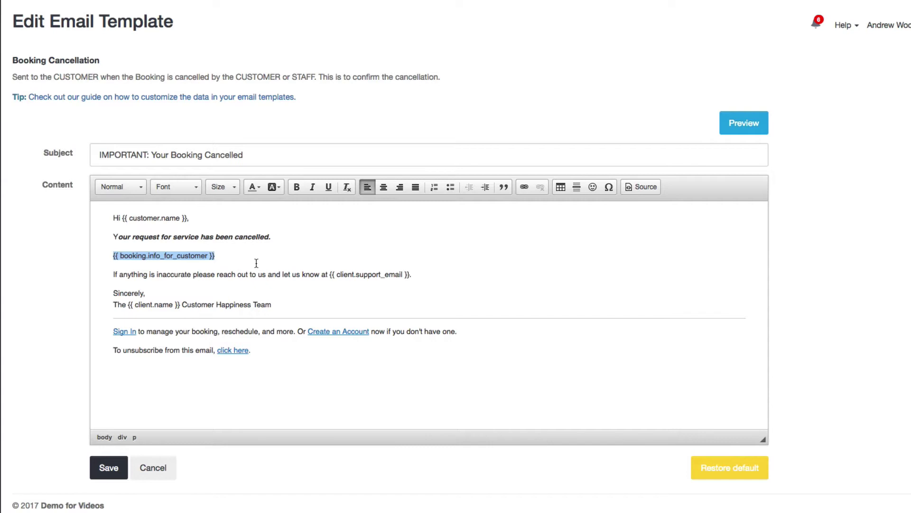
{"action": "left_click", "coordinate": [219, 256]}
{"action": "left_click_drag", "start_coordinate": [219, 257], "coordinate": [97, 252]}
{"action": "left_click", "coordinate": [320, 243]}
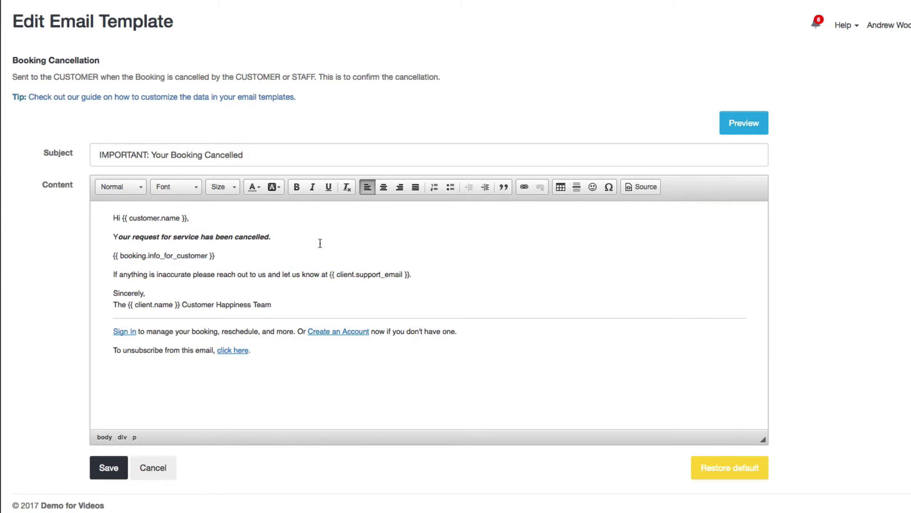
{"action": "left_click_drag", "start_coordinate": [225, 255], "coordinate": [109, 253]}
{"action": "left_click", "coordinate": [109, 253]}
Preview the cancellation email, send a test to a test e-mail address, and close the preview.
{"action": "left_click", "coordinate": [750, 132]}
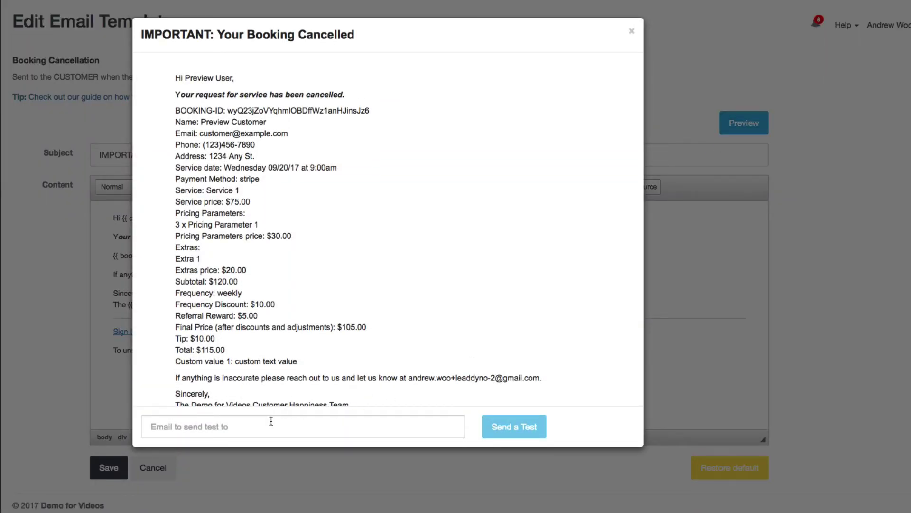
{"action": "left_click", "coordinate": [271, 421]}
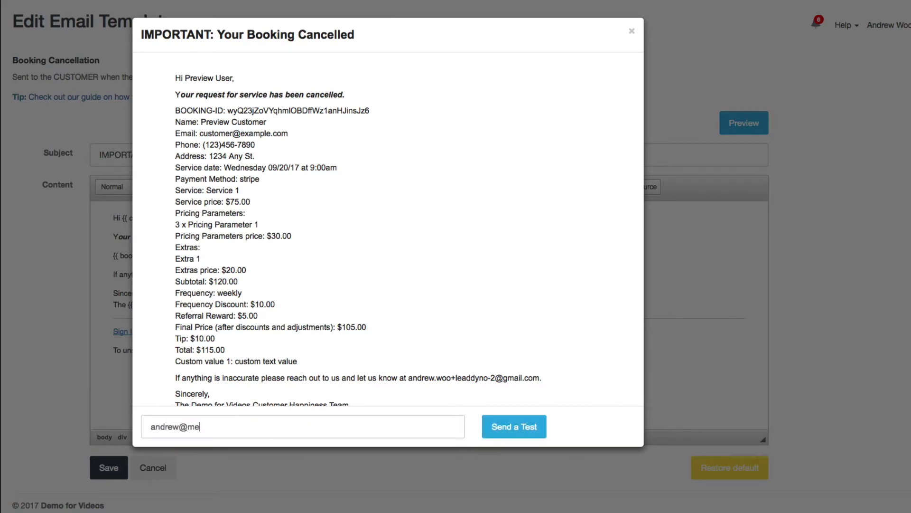
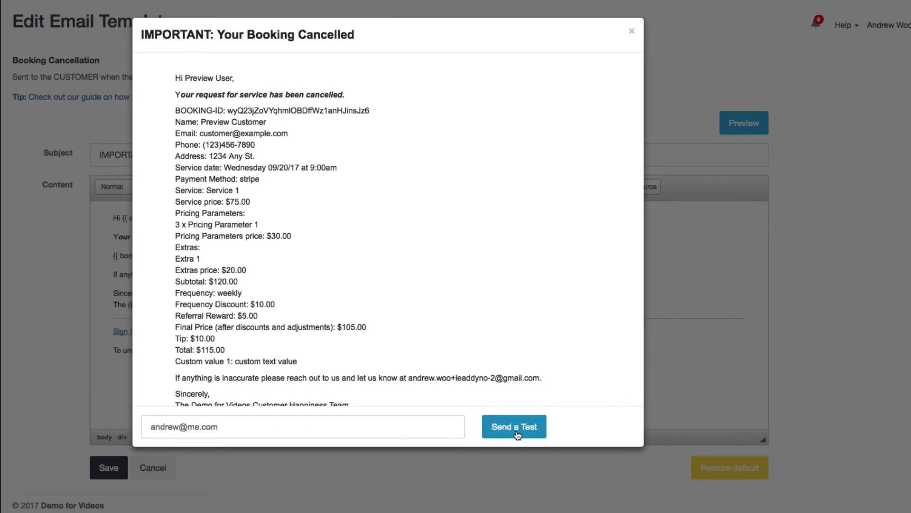
{"action": "left_click", "coordinate": [515, 427]}
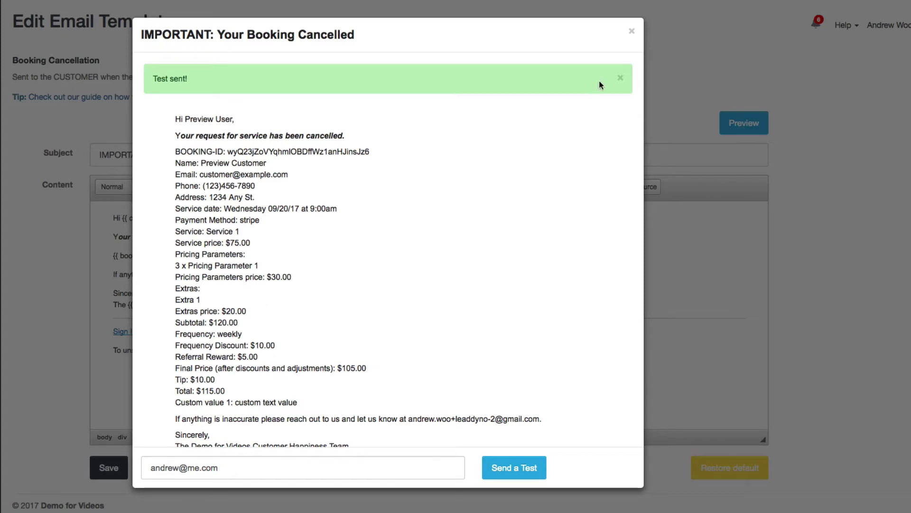
{"action": "left_click", "coordinate": [630, 31]}
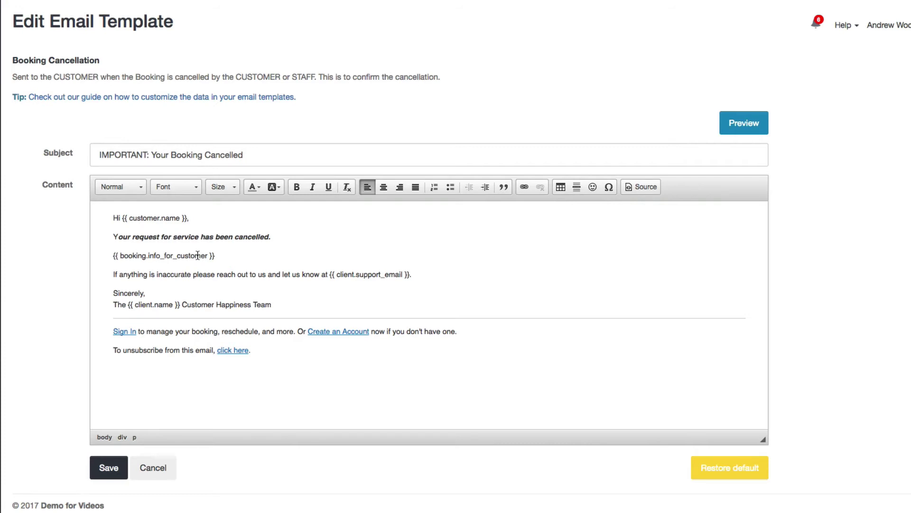
Restore the Booking Cancellation template to default and place the cursor after 'cancelled.'.
{"action": "left_click", "coordinate": [713, 470]}
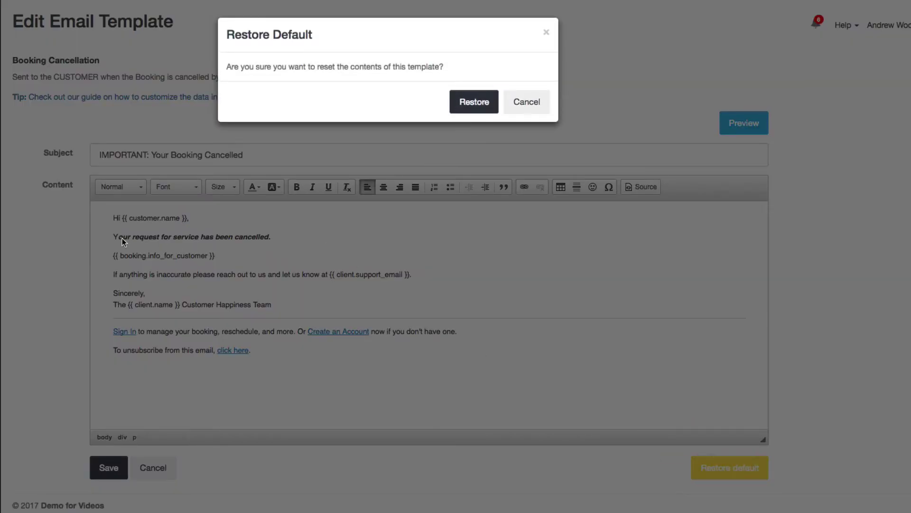
{"action": "left_click", "coordinate": [457, 110]}
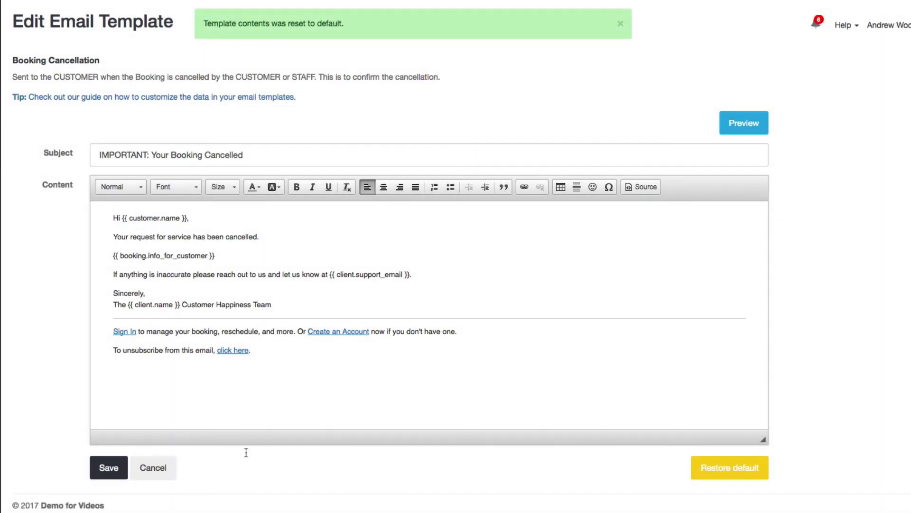
{"action": "left_click", "coordinate": [317, 494]}
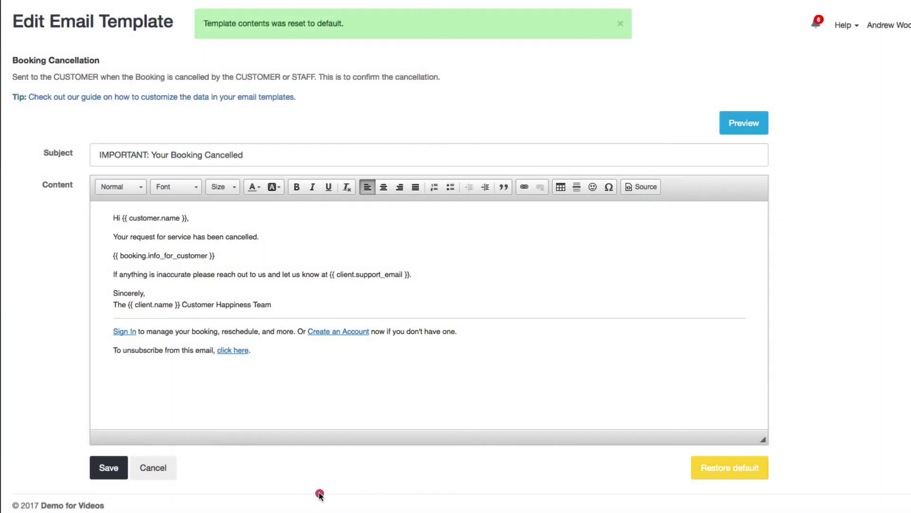
{"action": "left_click", "coordinate": [423, 285]}
{"action": "left_click", "coordinate": [329, 241]}
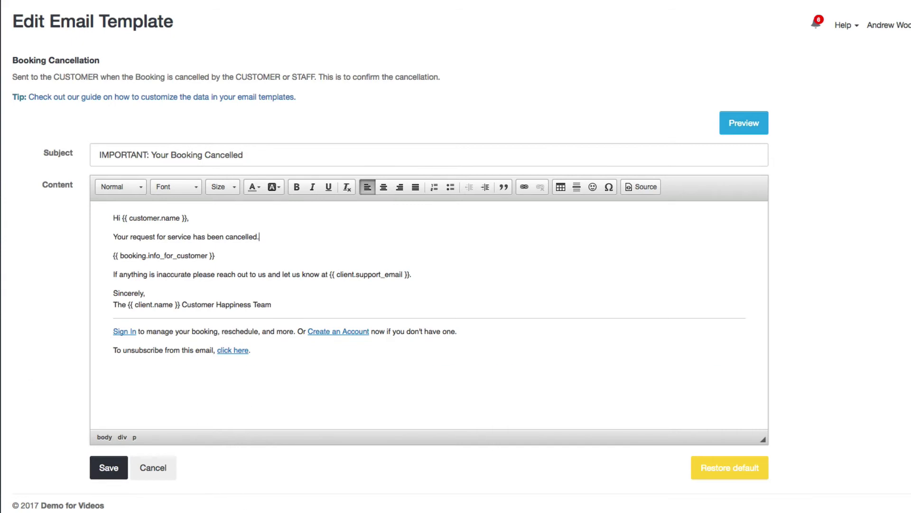
Open Text Messages from the Settings sidebar to view the SMS templates.
{"action": "left_click", "coordinate": [1, 323]}
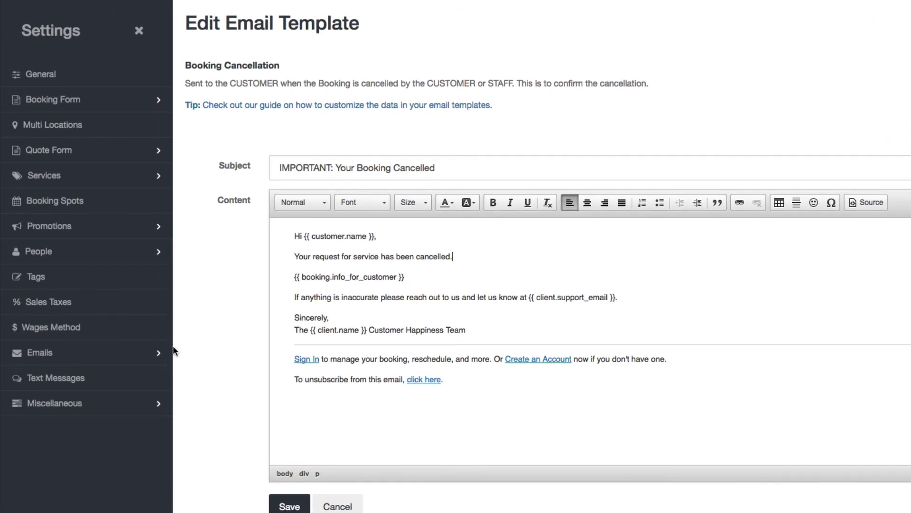
{"action": "left_click", "coordinate": [32, 379]}
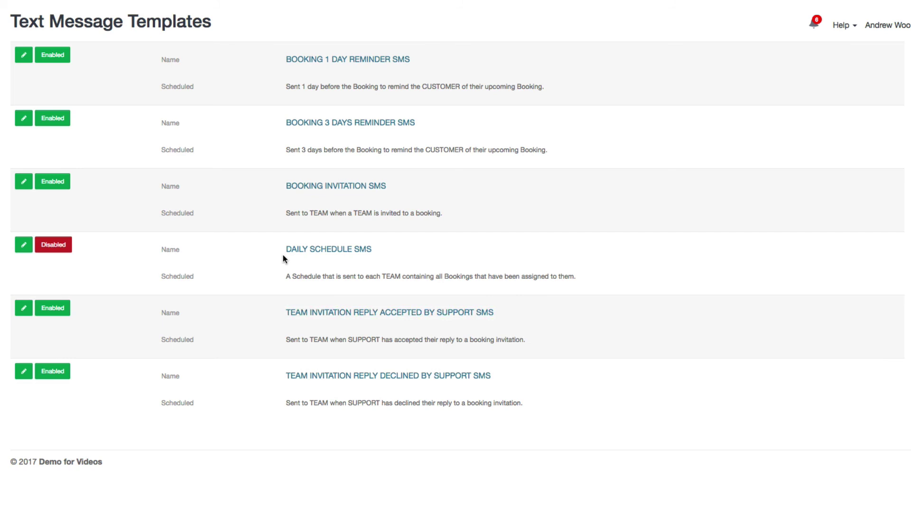
{"action": "left_click", "coordinate": [21, 55]}
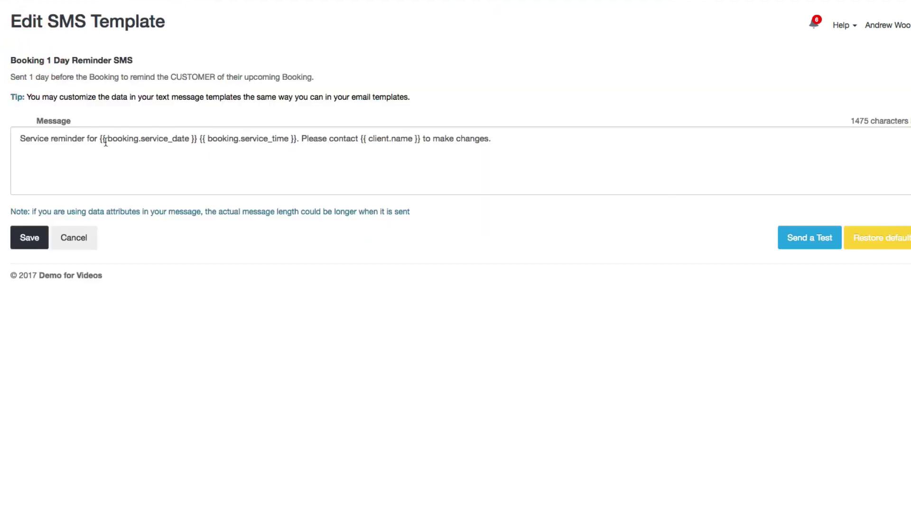
{"action": "left_click", "coordinate": [99, 138]}
{"action": "left_click_drag", "start_coordinate": [99, 138], "coordinate": [199, 138]}
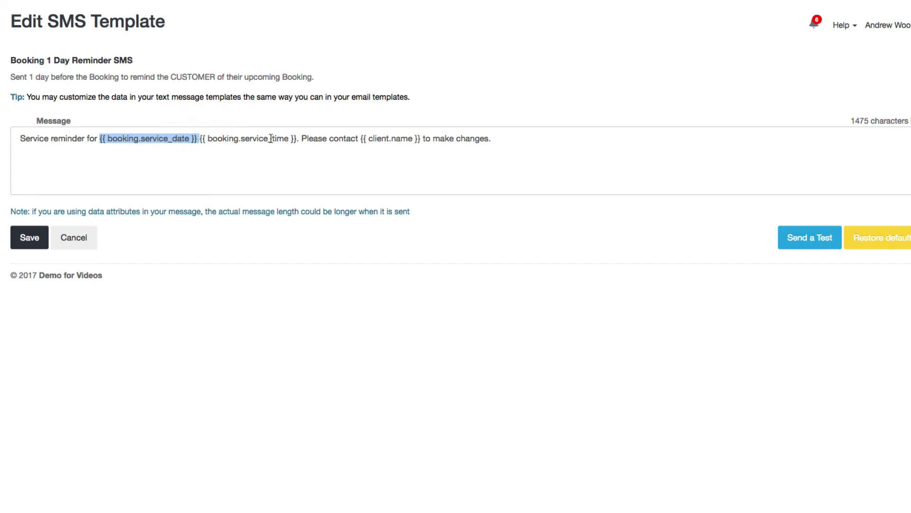
{"action": "left_click", "coordinate": [452, 146]}
{"action": "key", "text": "super+Left"}
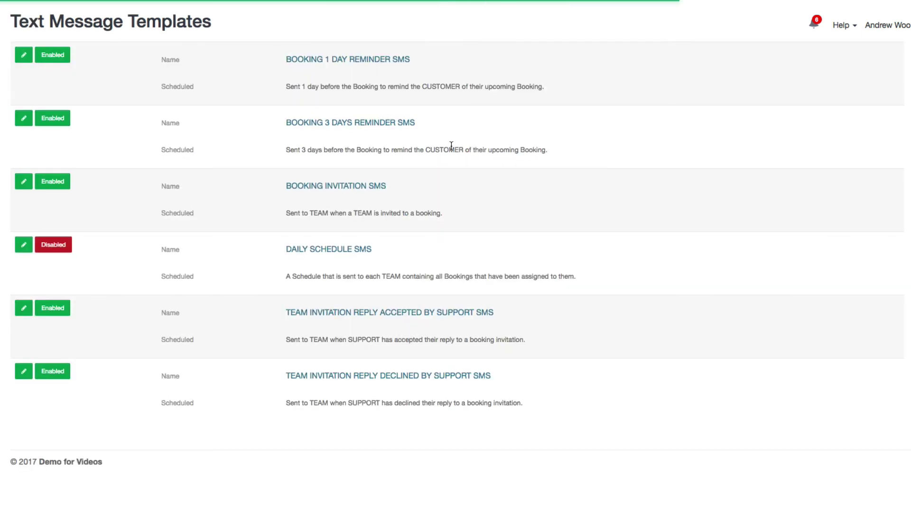